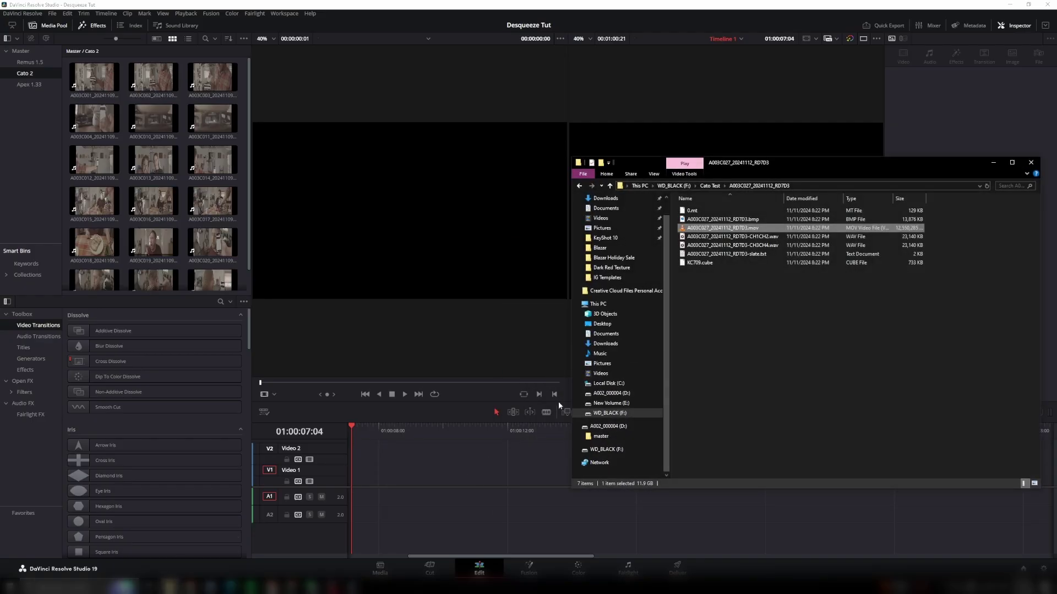
# Add the camera clip to Resolve and choose a 2.0 pixel aspect ratio for the Cato 2 clips
pyautogui.moveTo(743, 230); pyautogui.dragTo(248, 309)
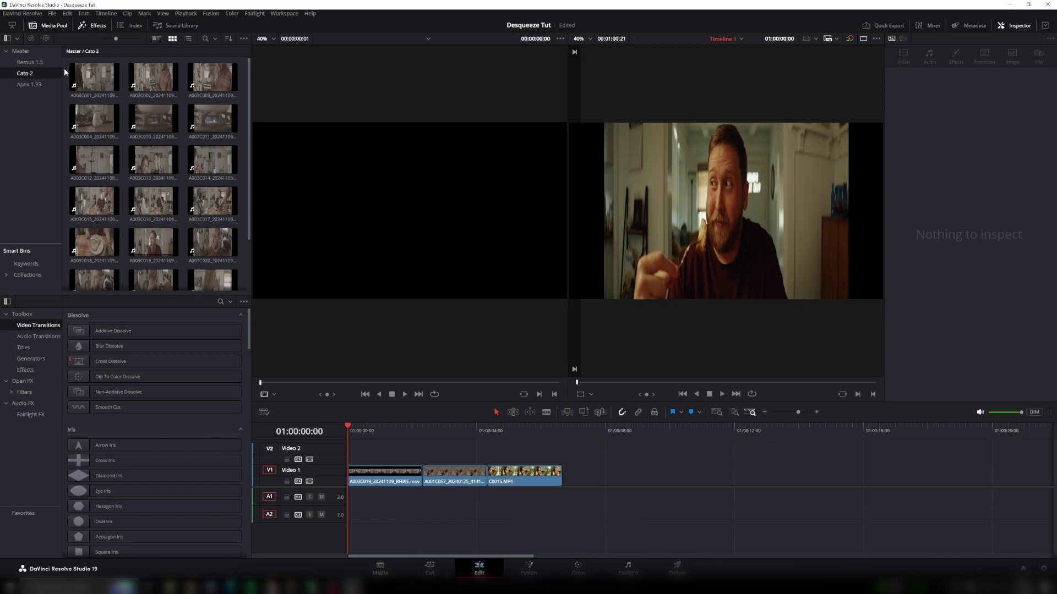
pyautogui.moveTo(64, 73); pyautogui.dragTo(219, 329)
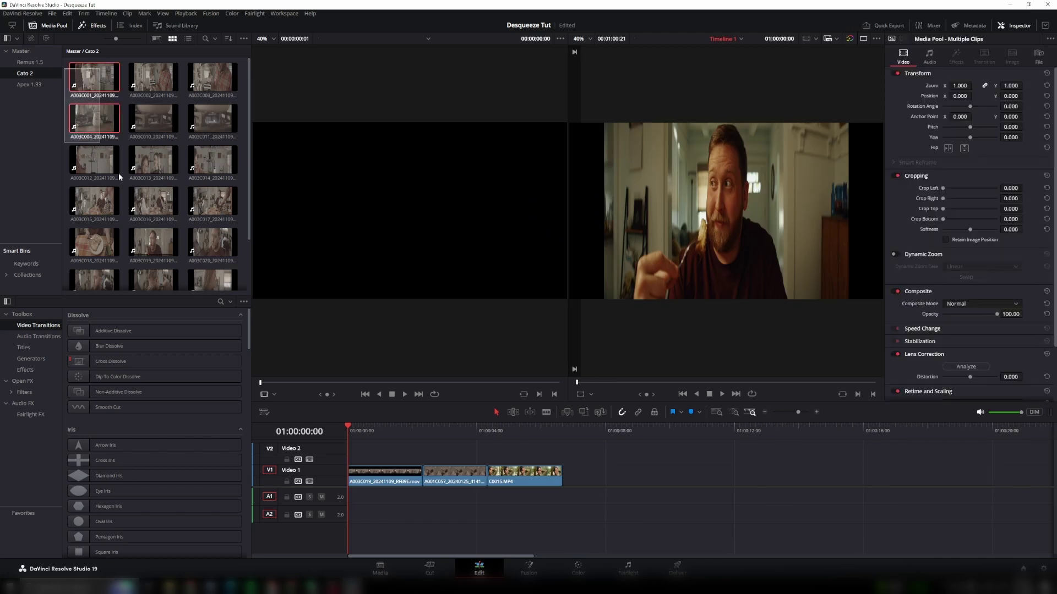
pyautogui.rightClick(205, 214)
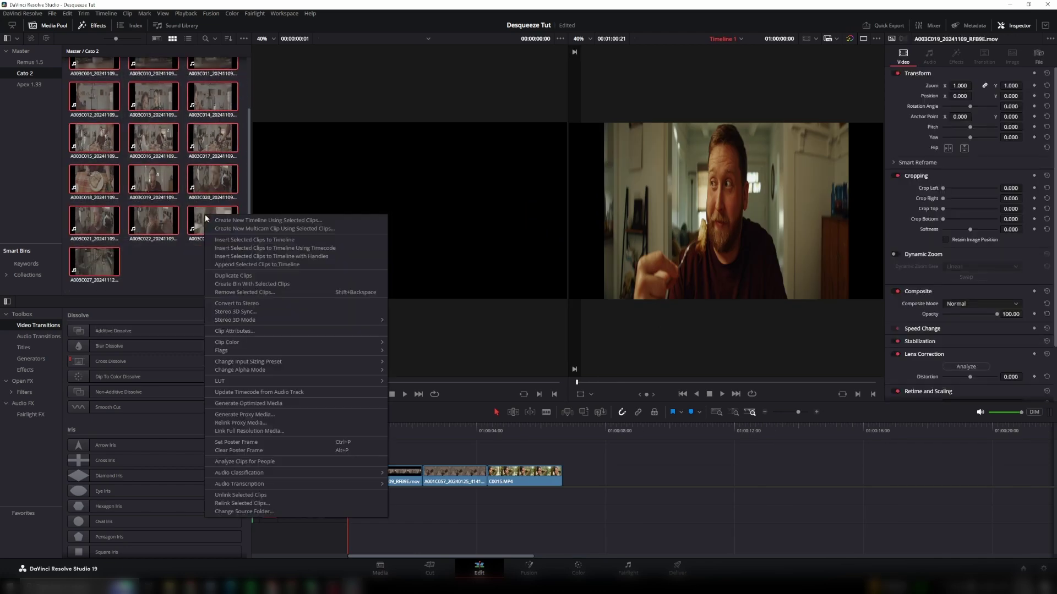
pyautogui.click(277, 333)
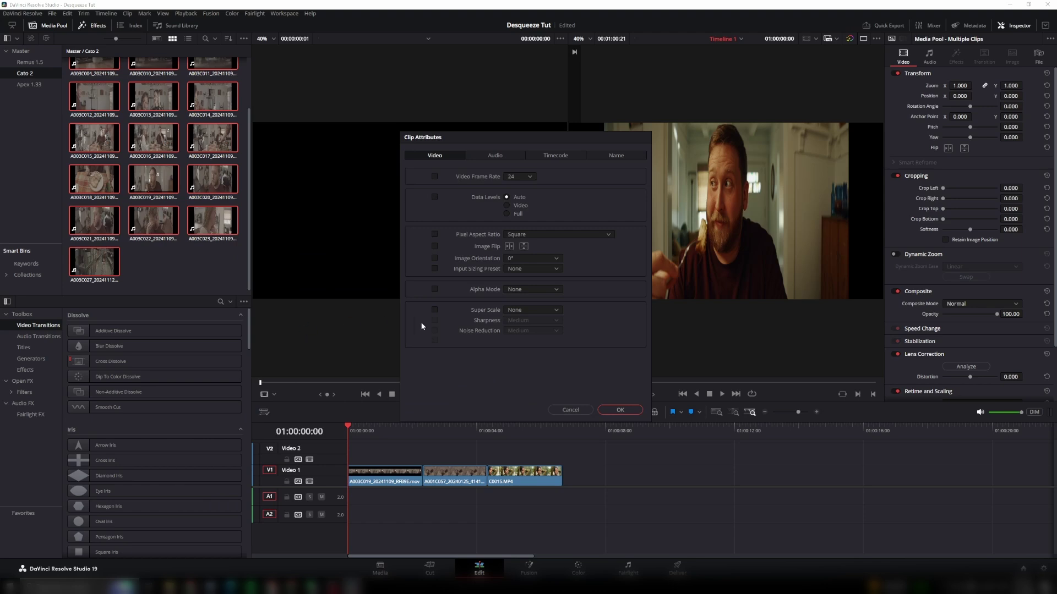
pyautogui.click(517, 234)
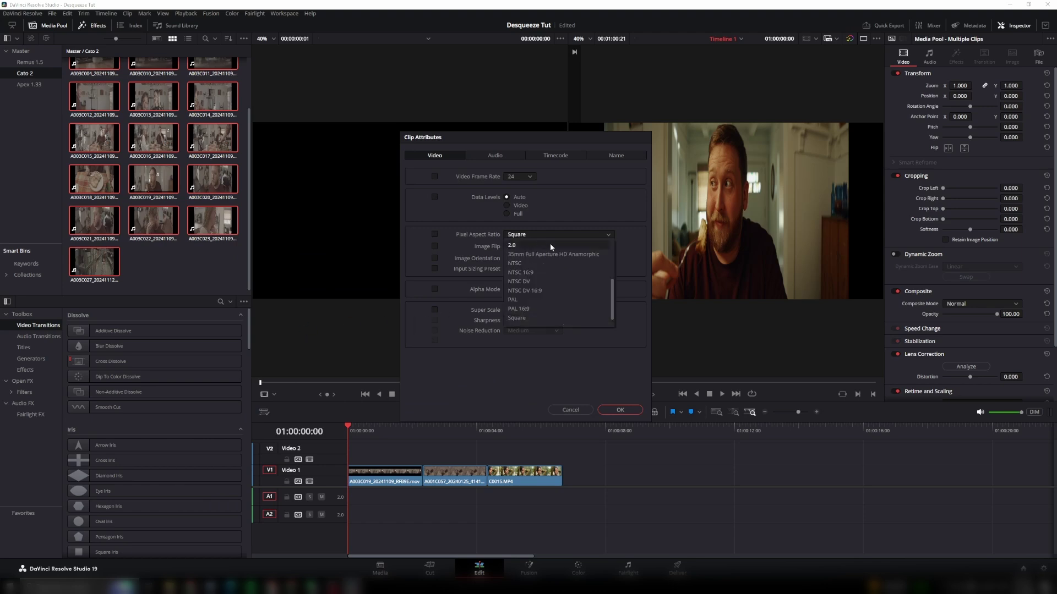
pyautogui.scroll(3, 568, 305)
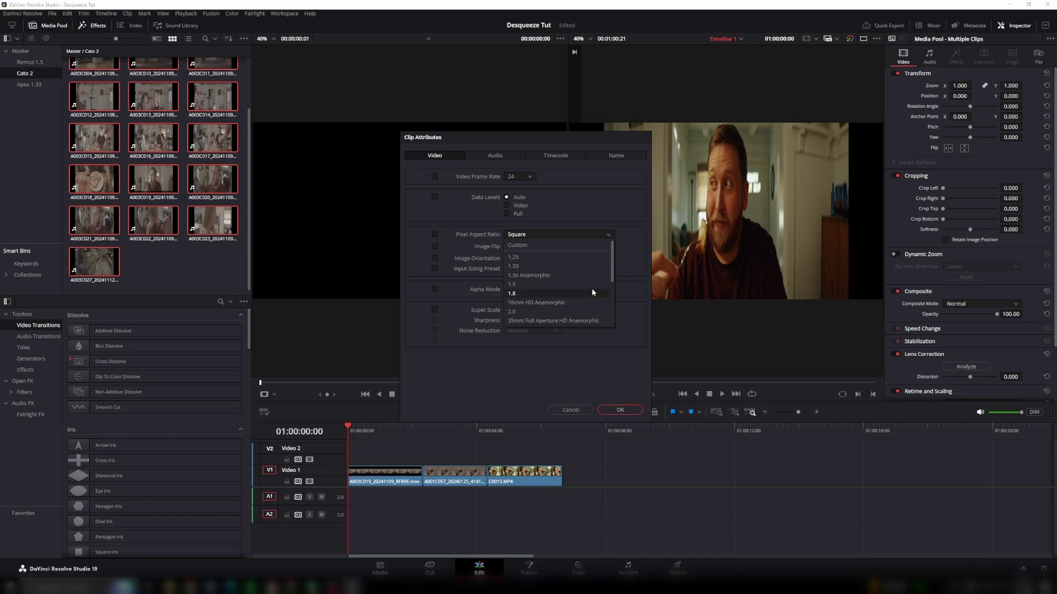
pyautogui.click(521, 310)
# Confirm the 2.0 ratio, then give the Remus clip a 1.5 pixel aspect ratio
pyautogui.click(620, 410)
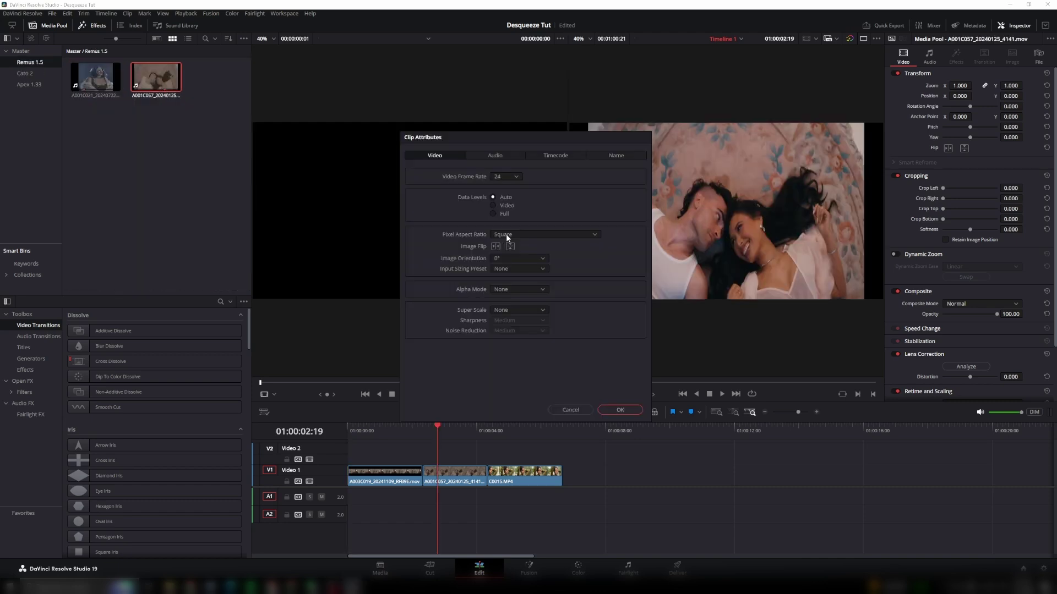
pyautogui.click(507, 235)
pyautogui.scroll(3, 537, 288)
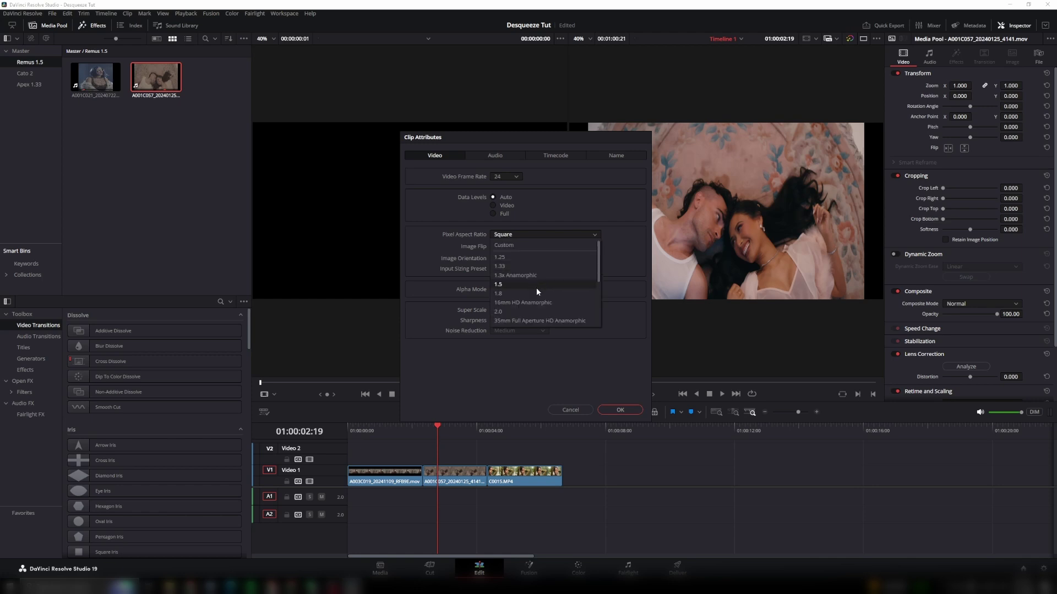
pyautogui.click(534, 287)
pyautogui.click(621, 410)
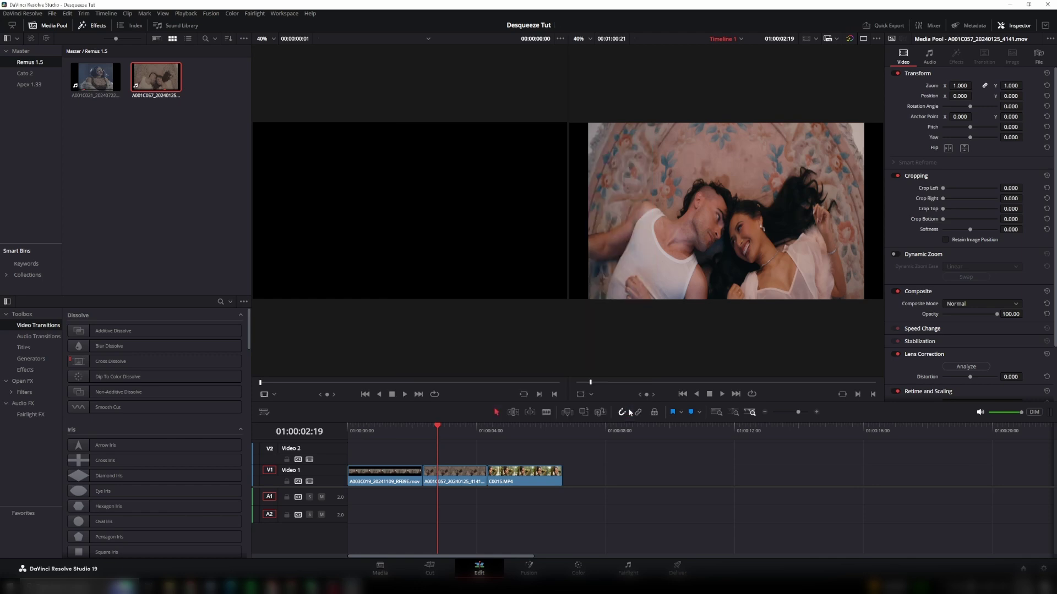
# Give the Apex clips a 1.33 pixel aspect ratio and play the timeline from the start
pyautogui.click(517, 244)
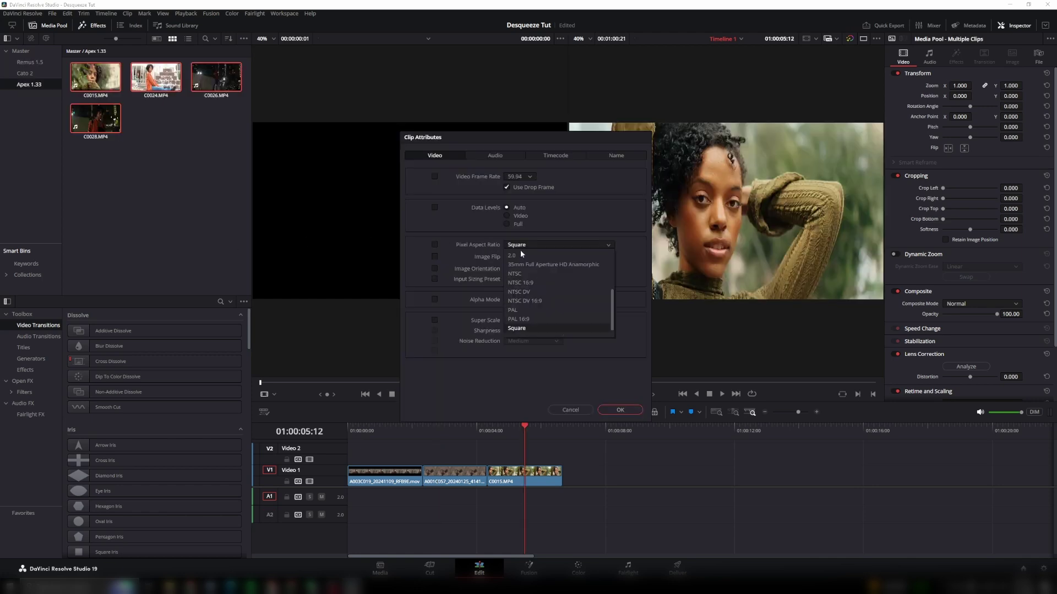
pyautogui.scroll(2, 521, 260)
pyautogui.scroll(1, 526, 280)
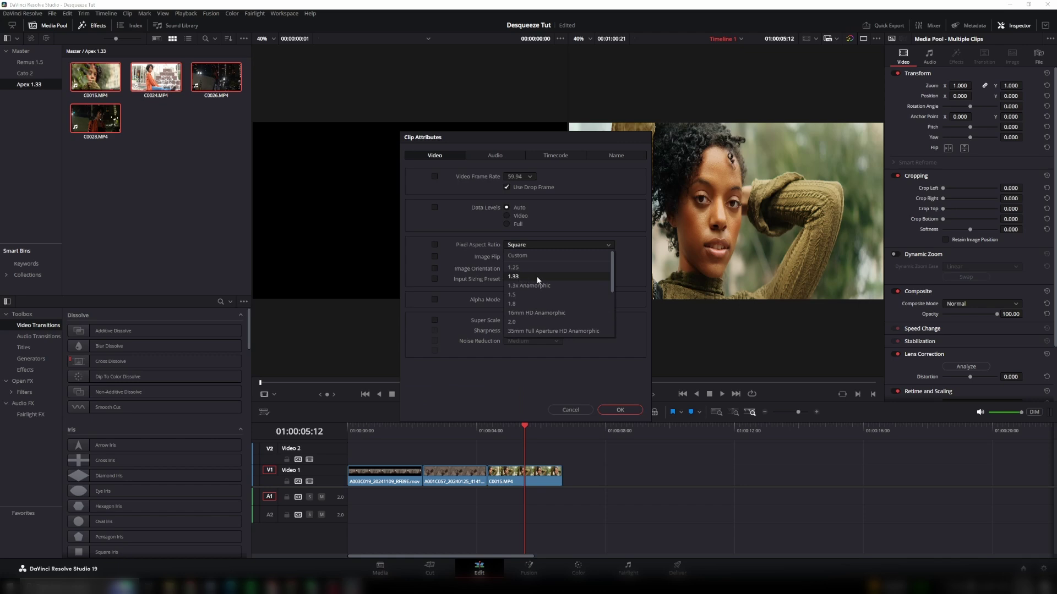
pyautogui.click(537, 276)
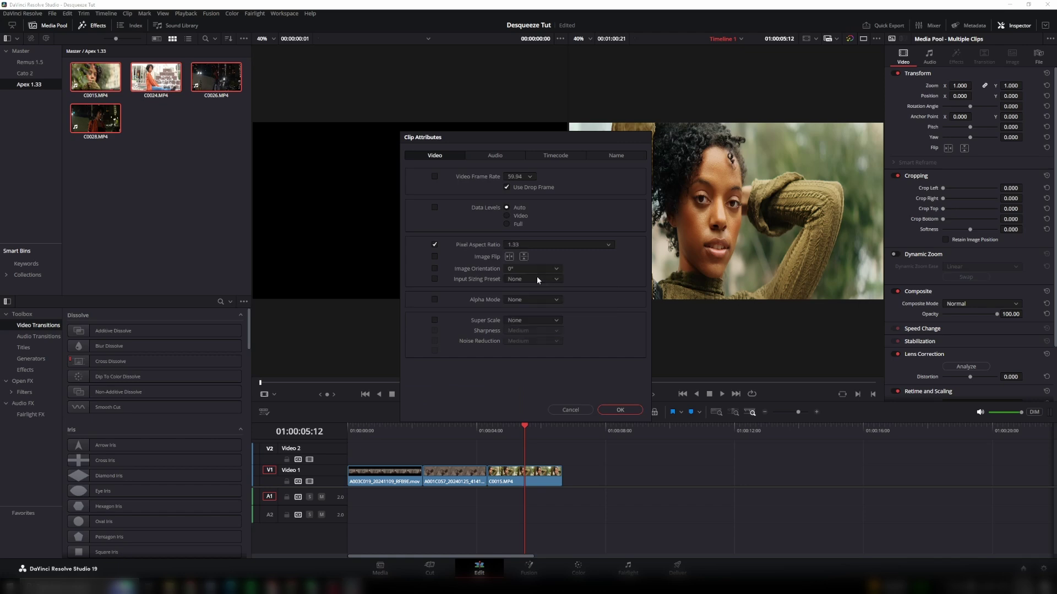
pyautogui.click(621, 410)
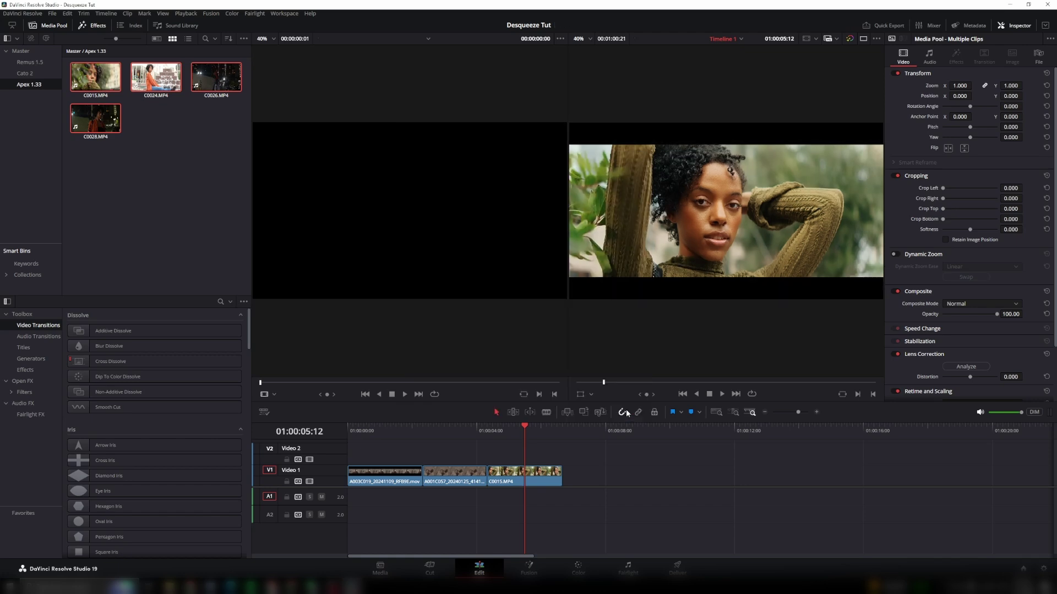
pyautogui.click(705, 481)
pyautogui.press('Home')
pyautogui.press('space')
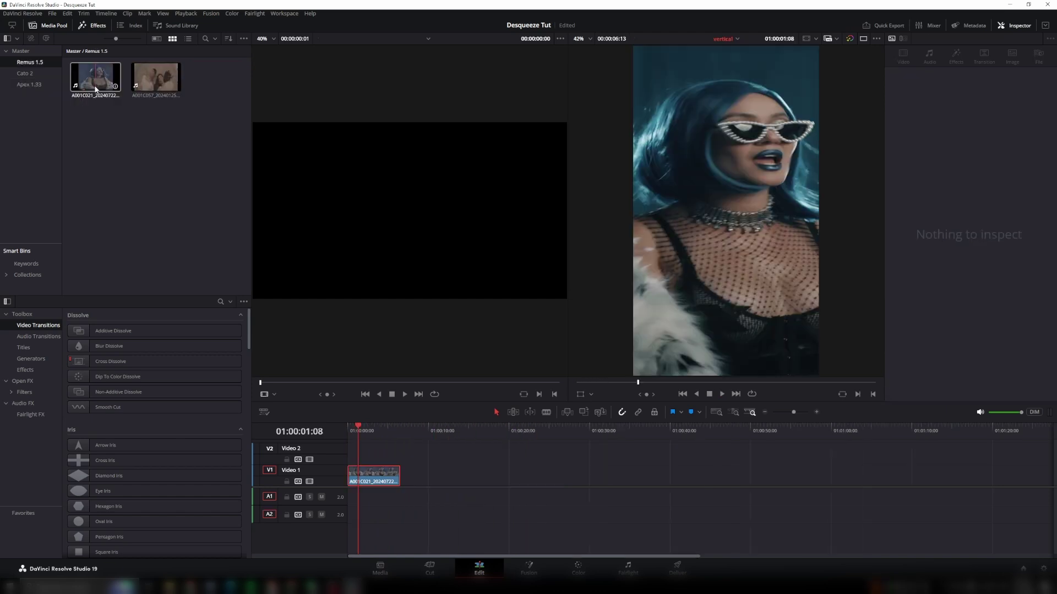
# In Clip Attributes, enter a custom .67 pixel aspect ratio for the vertical Remus clip
pyautogui.rightClick(95, 87)
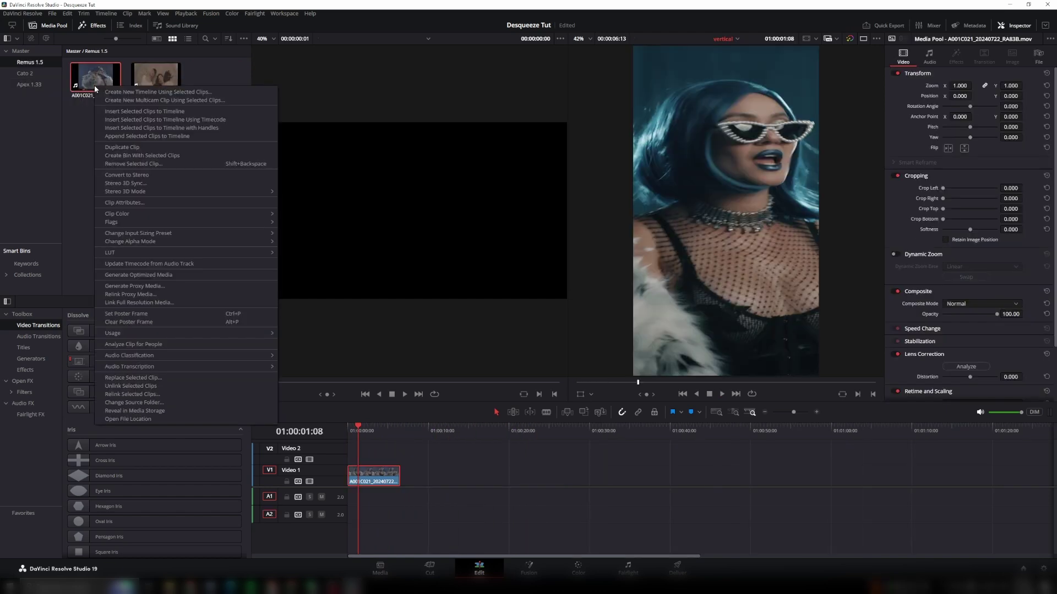
pyautogui.click(122, 202)
pyautogui.click(545, 235)
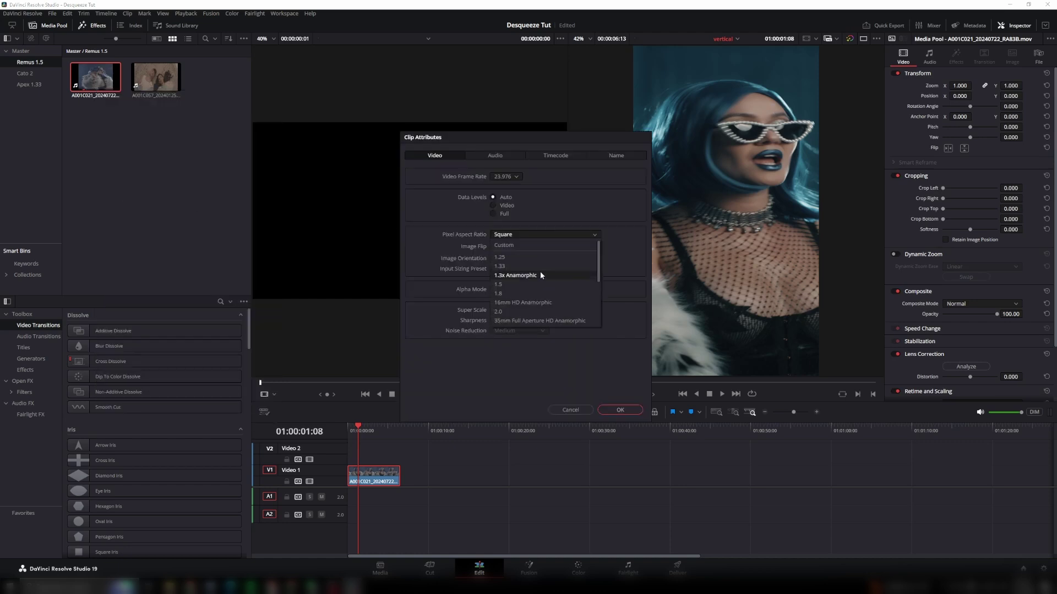
pyautogui.click(559, 245)
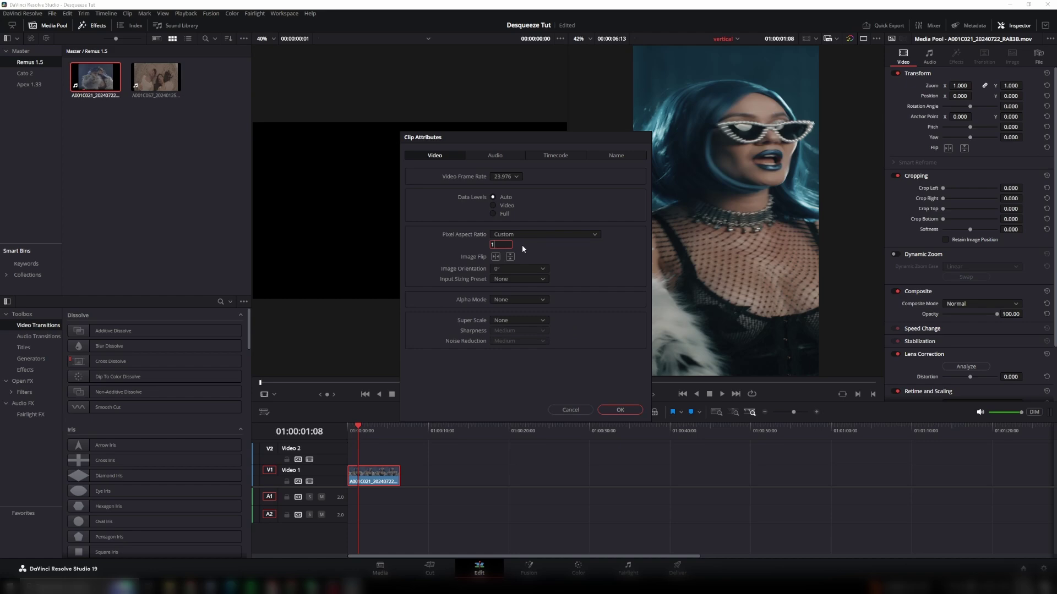
pyautogui.press('BackSpace')
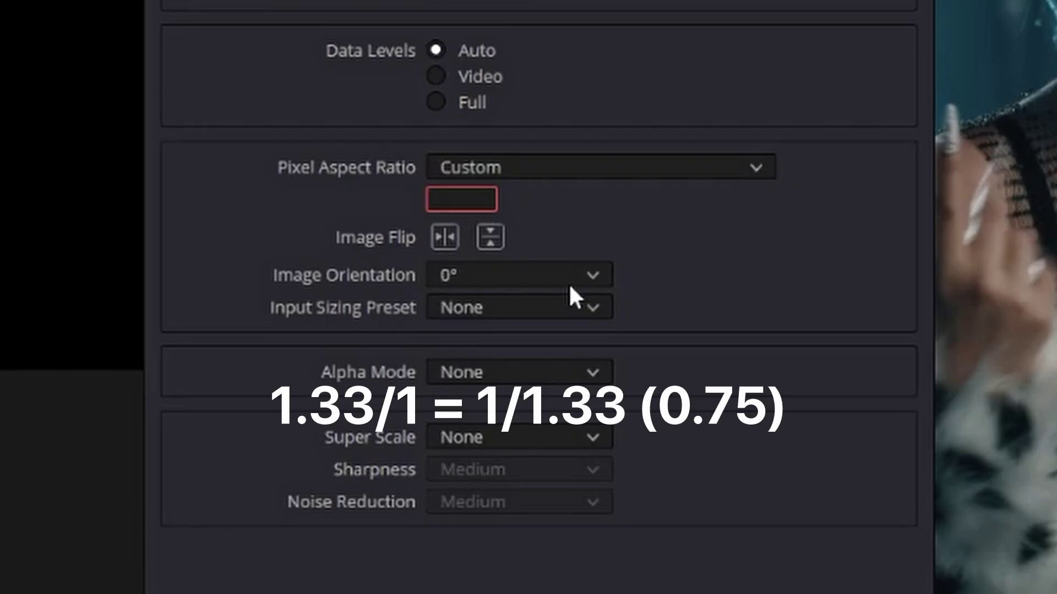
pyautogui.write('.75')
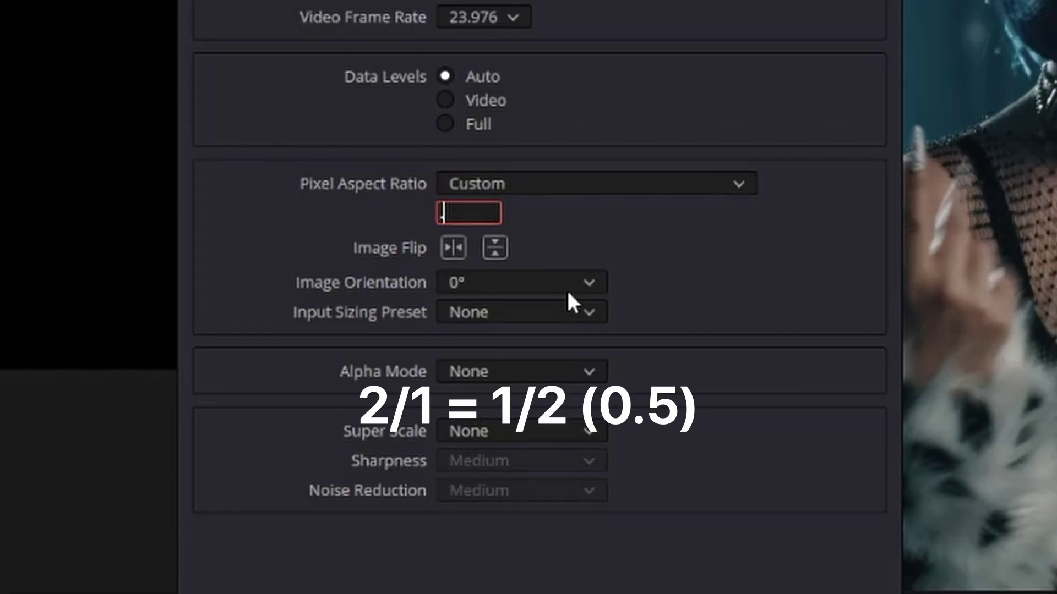
pyautogui.write('.5')
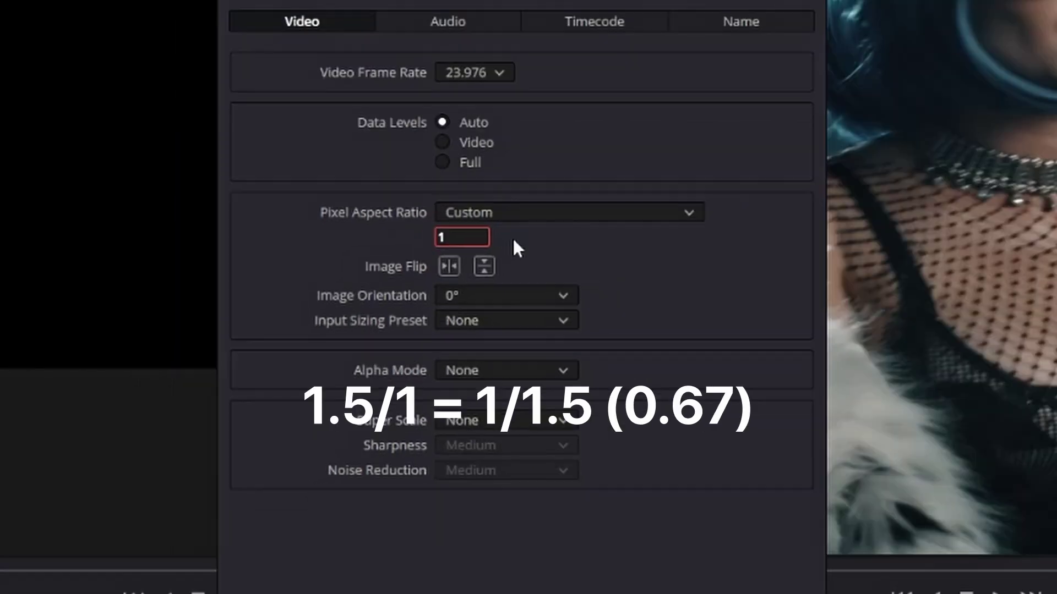
pyautogui.write('.5')
pyautogui.press('BackSpace')
pyautogui.press('BackSpace')
pyautogui.press('BackSpace')
pyautogui.write('.67')
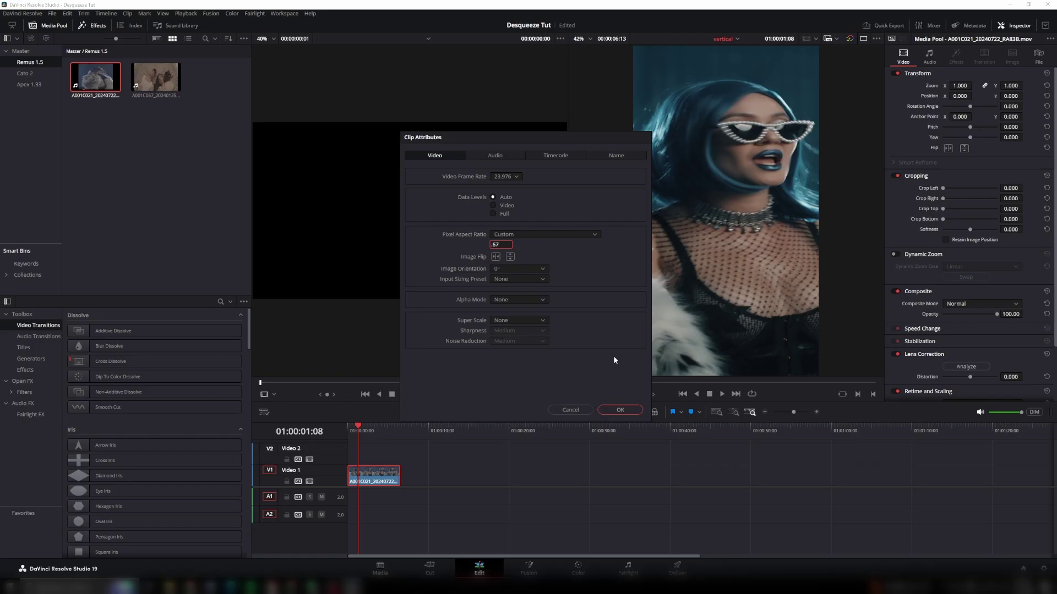
pyautogui.click(621, 412)
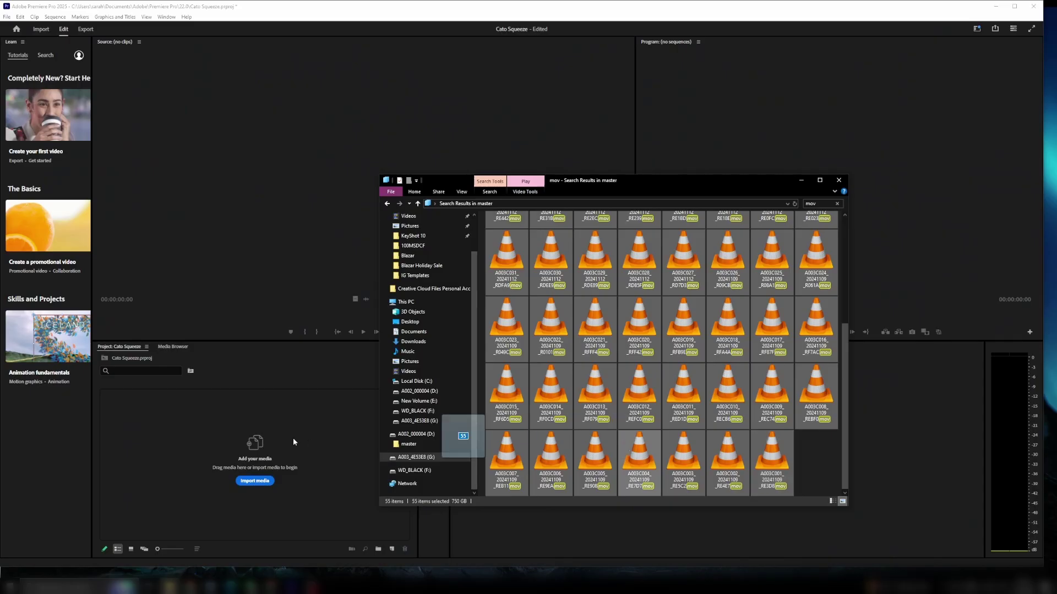
# Import the clips and conform them to DVCPRO HD (1.5) in Interpret Footage
pyautogui.moveTo(641, 457); pyautogui.dragTo(295, 443)
pyautogui.rightClick(166, 397)
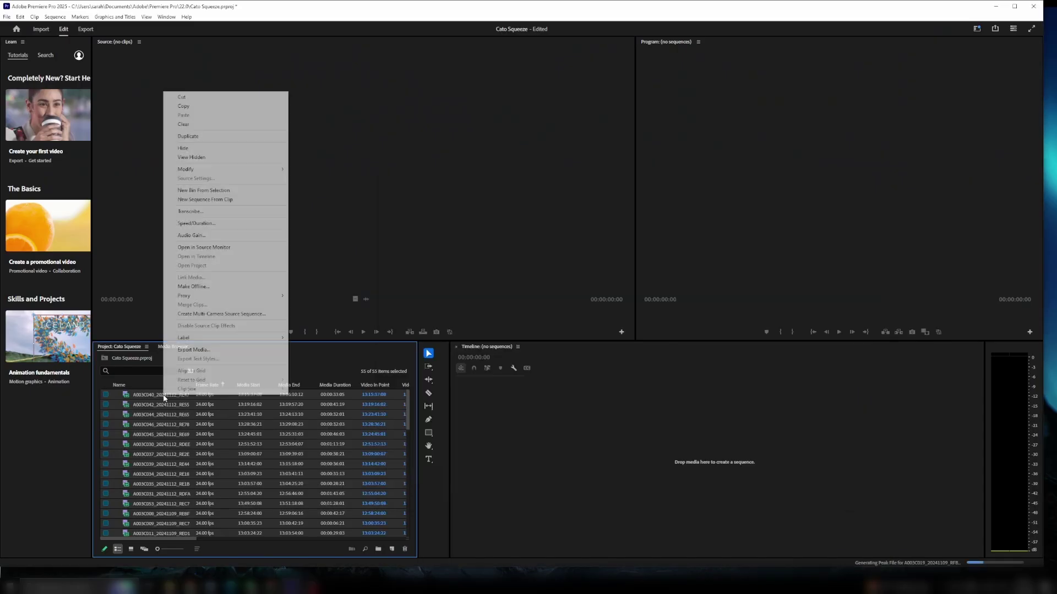
pyautogui.moveTo(186, 169)
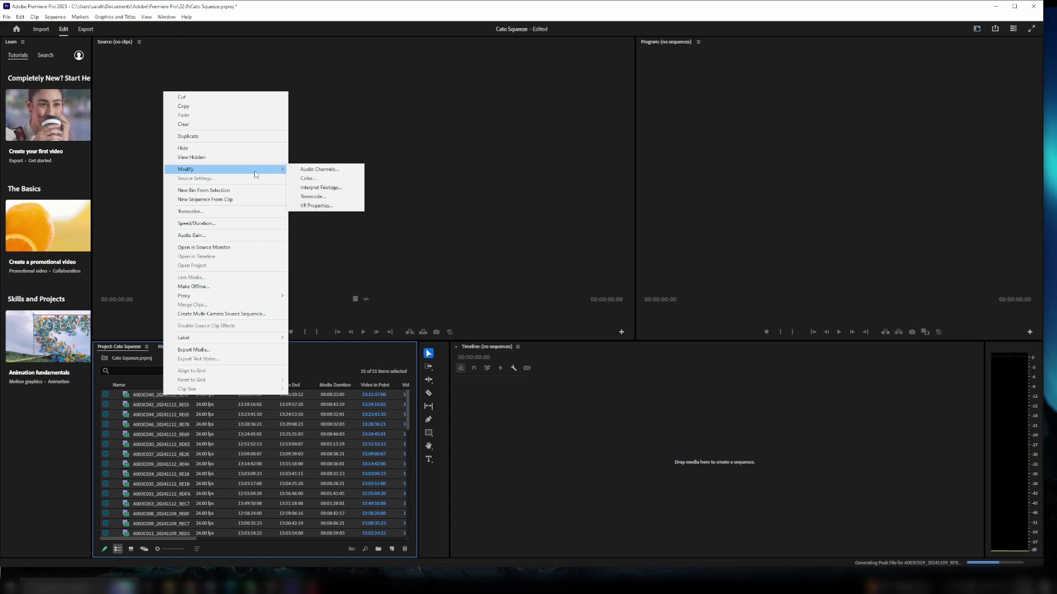
pyautogui.click(319, 188)
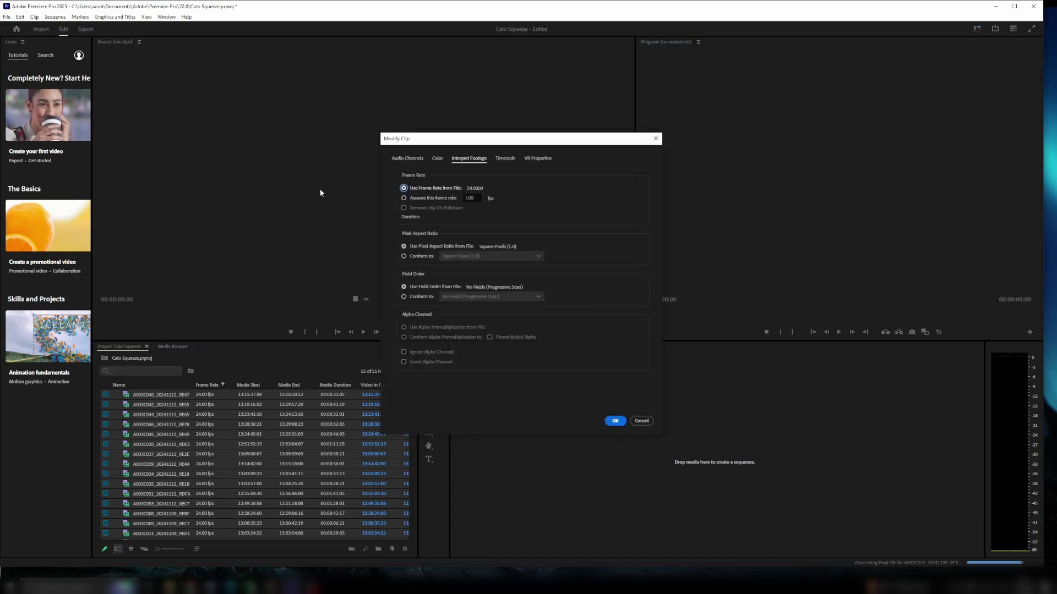
pyautogui.click(404, 256)
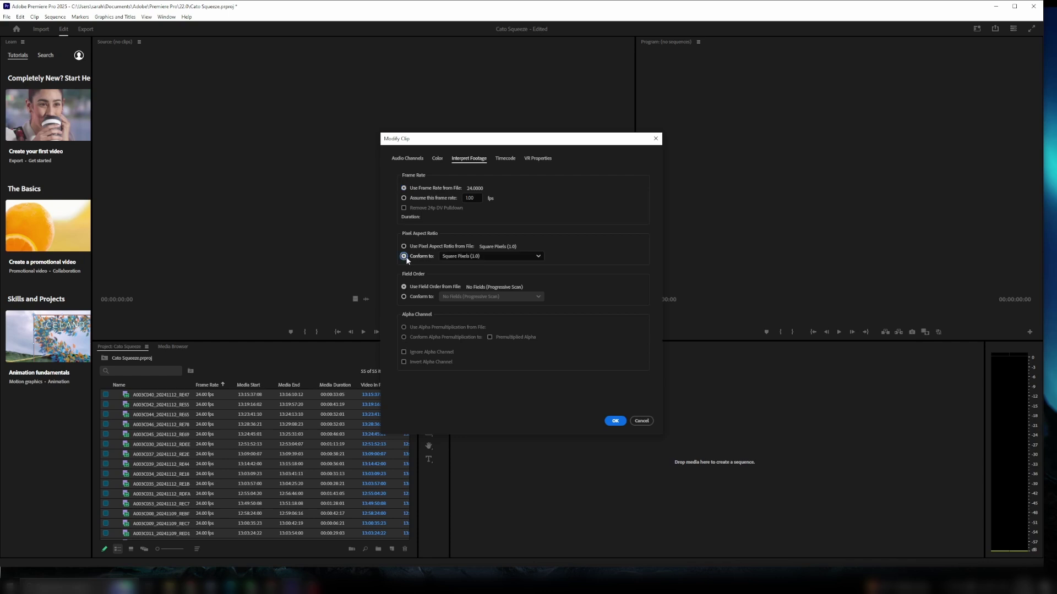
pyautogui.click(462, 257)
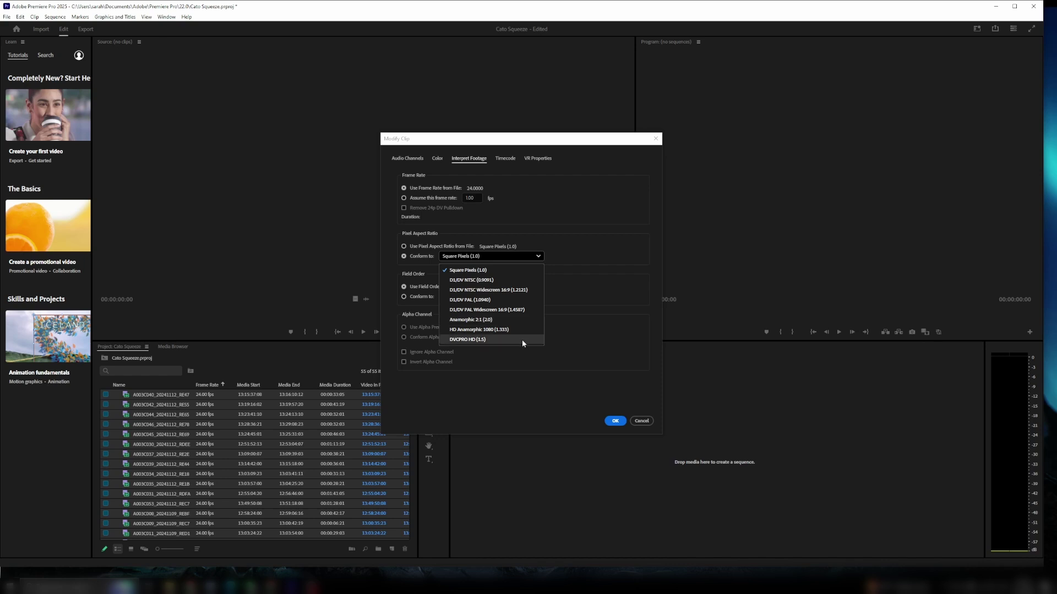
pyautogui.click(523, 340)
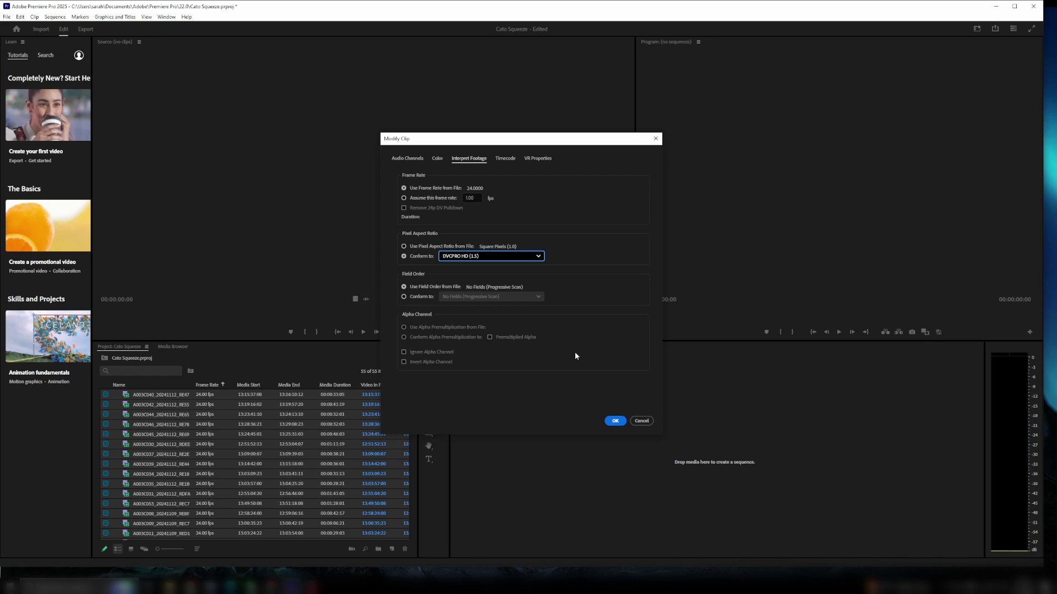
pyautogui.click(619, 419)
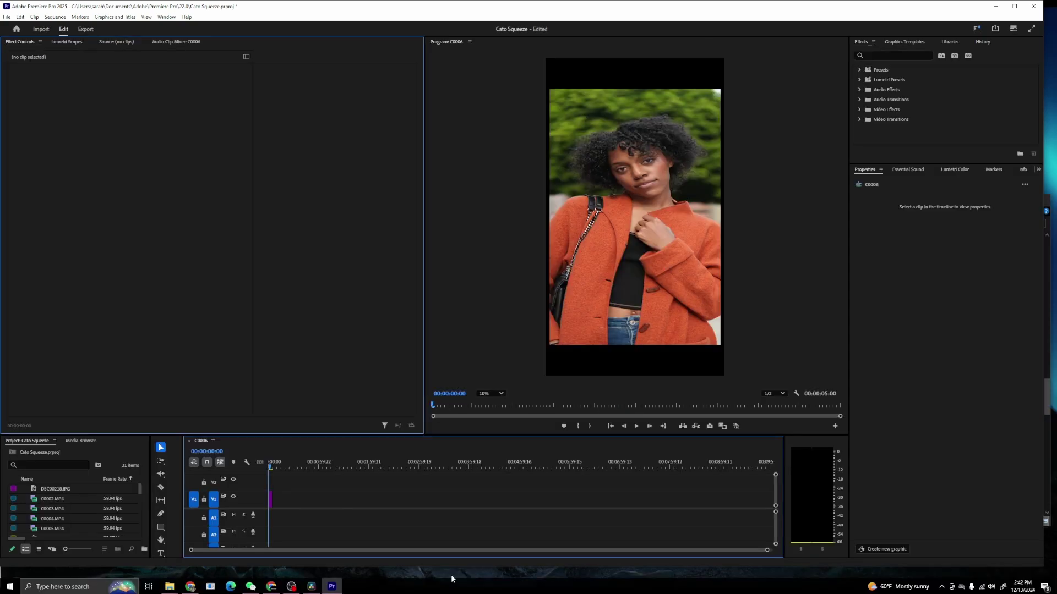
# Turn off Uniform Scale on DSC00218.JPG and set its Scale Height to 133
pyautogui.click(270, 500)
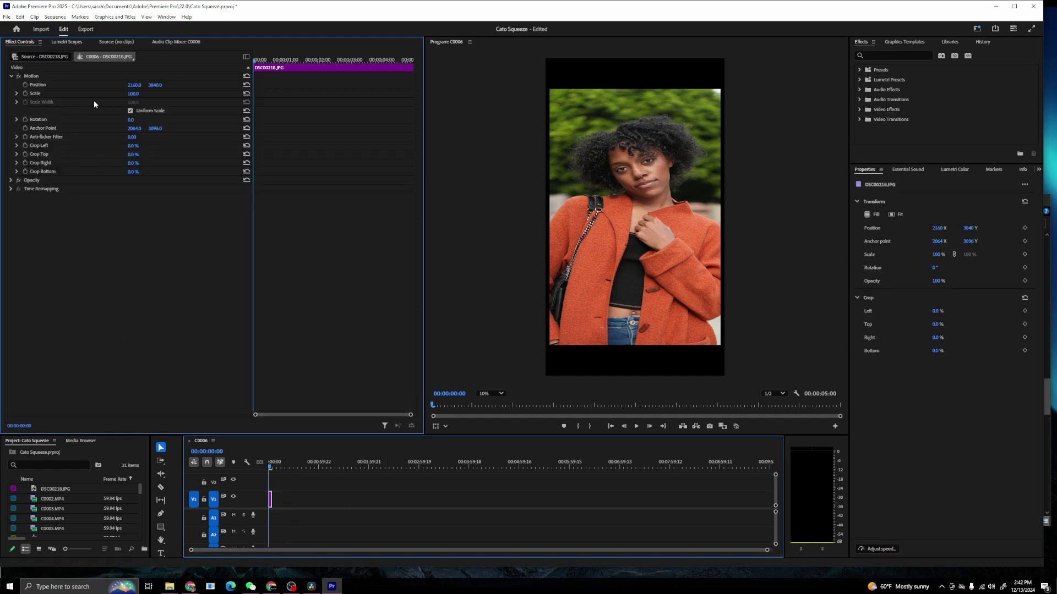
pyautogui.click(130, 110)
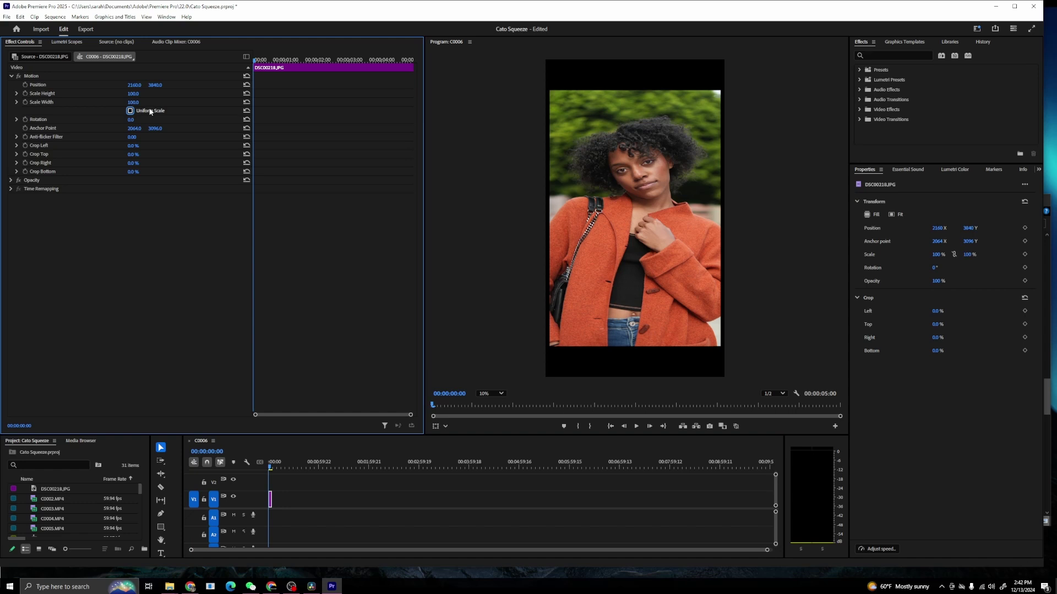
pyautogui.click(132, 93)
pyautogui.write('133')
pyautogui.press('Return')
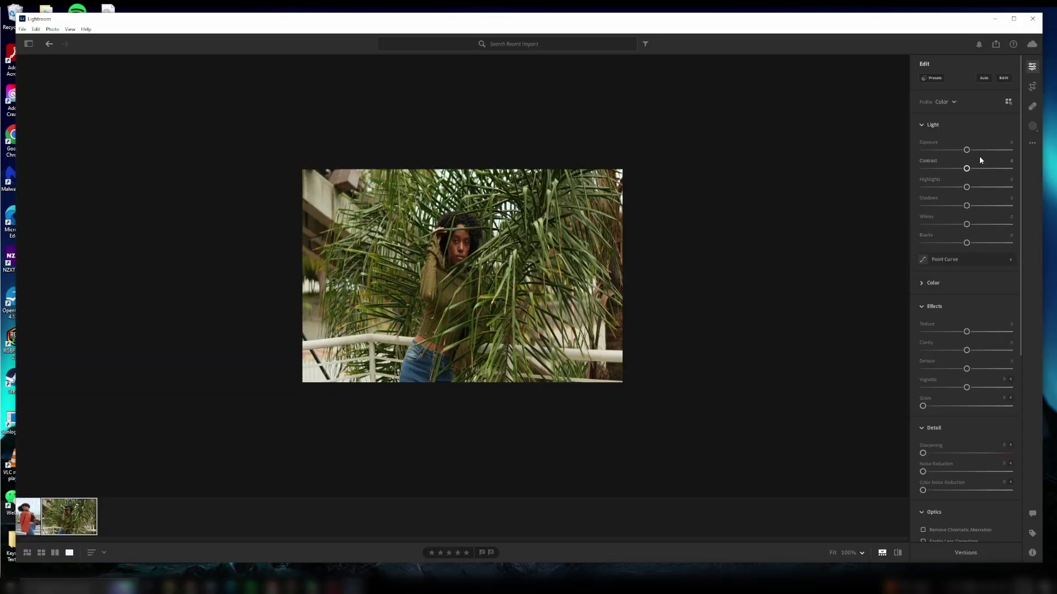
# Lower the palm-leaf photo's exposure slightly and send it to Photoshop with Edit in Photoshop
pyautogui.moveTo(965, 149); pyautogui.dragTo(971, 153)
pyautogui.rightClick(484, 263)
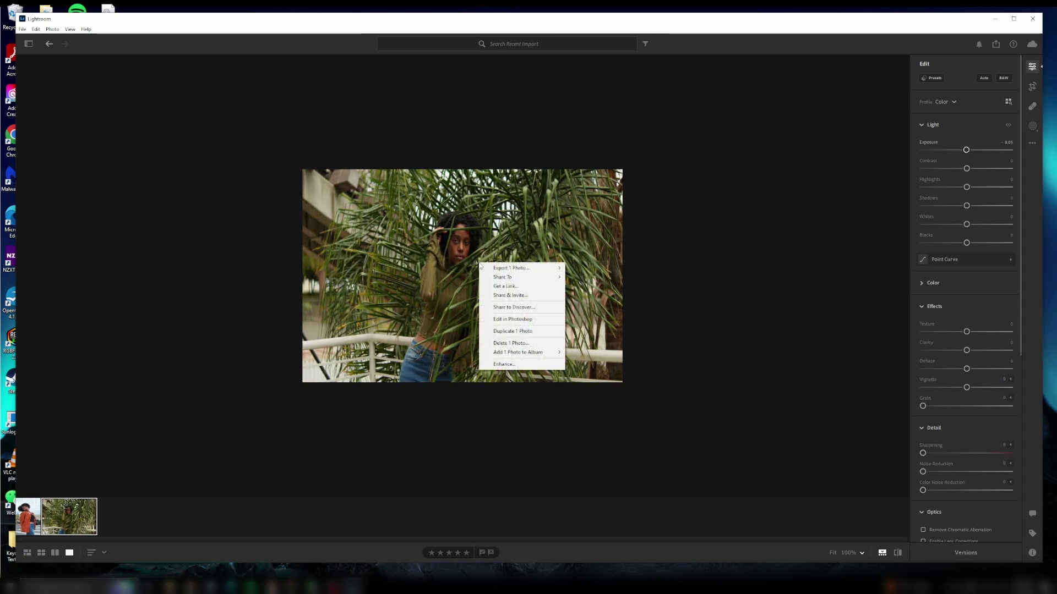
pyautogui.click(530, 321)
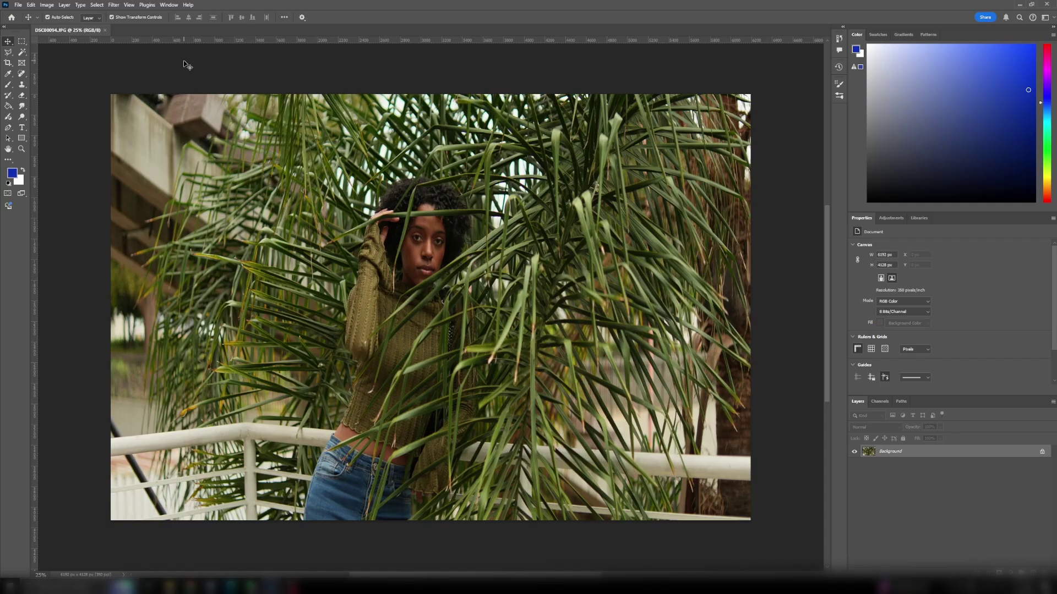
# In Image Size, unlink width and height and set Width to 133 Percent
pyautogui.click(47, 4)
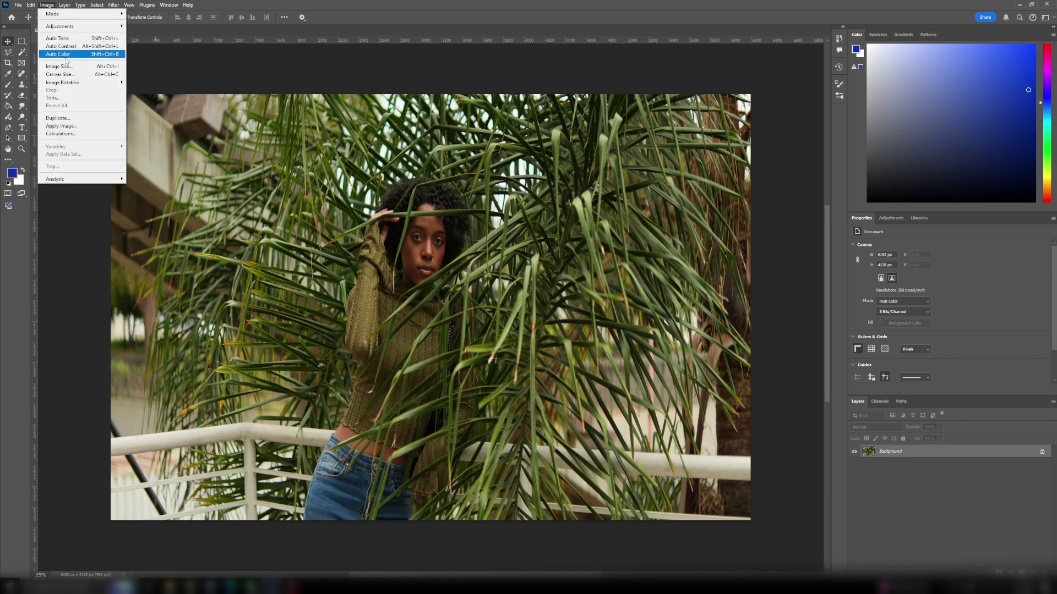
pyautogui.click(82, 66)
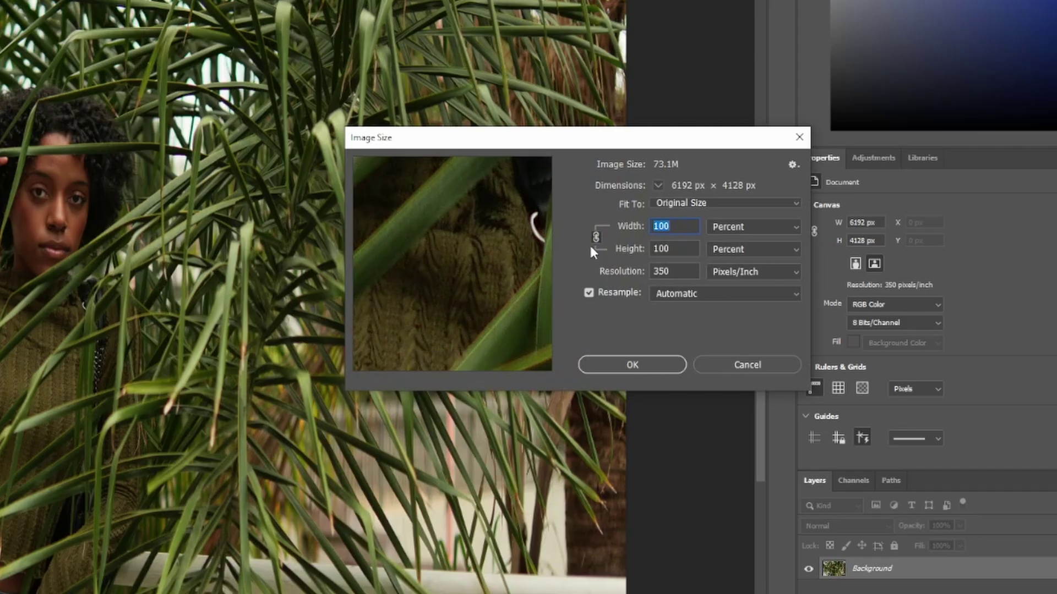
pyautogui.click(596, 238)
pyautogui.click(673, 245)
pyautogui.click(681, 229)
pyautogui.moveTo(690, 228); pyautogui.dragTo(583, 228)
pyautogui.write('2')
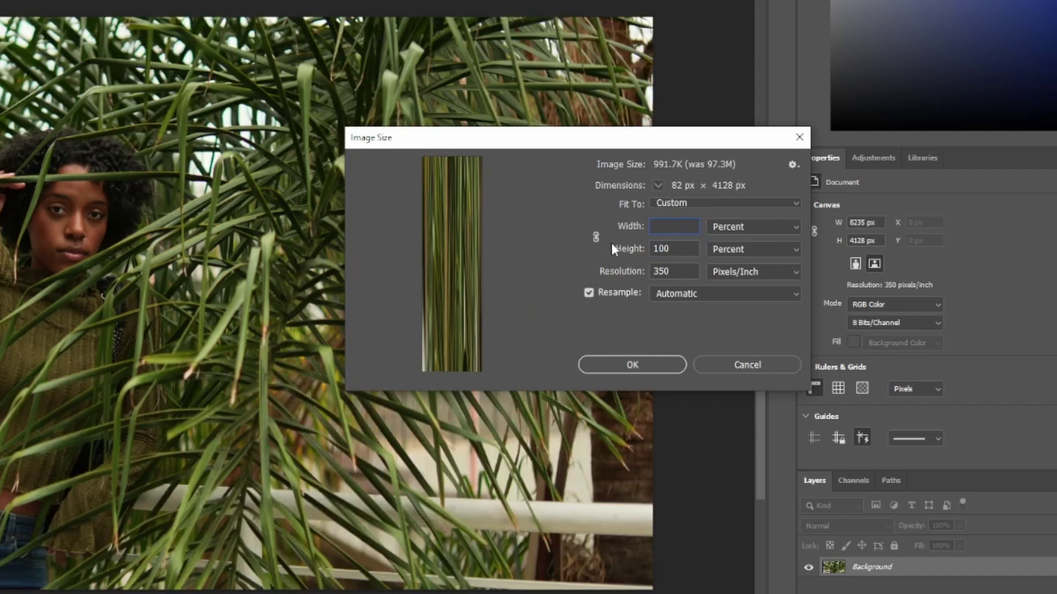
pyautogui.write('00')
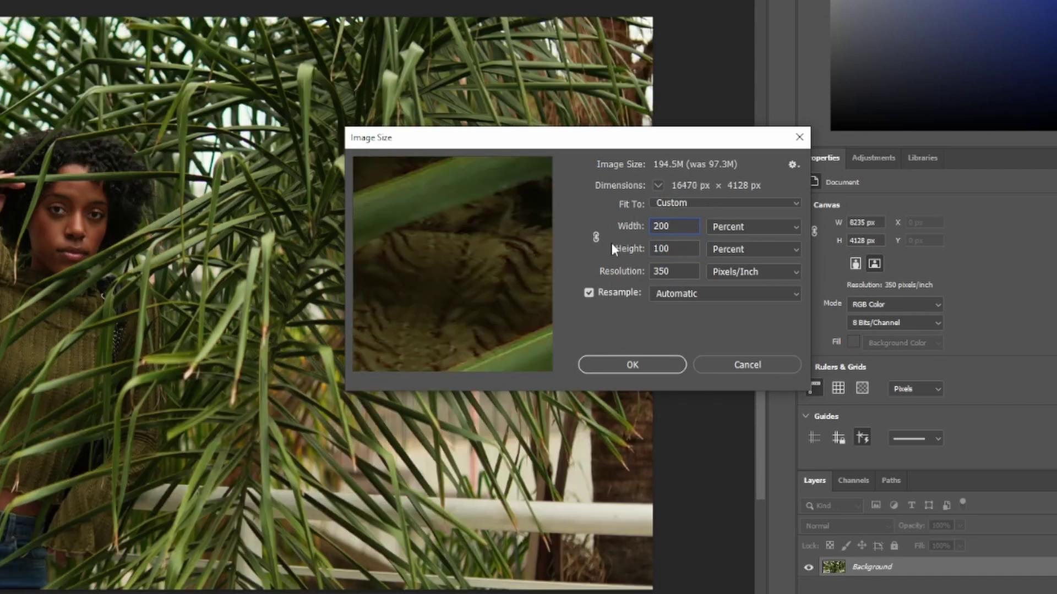
pyautogui.press('BackSpace')
pyautogui.press('BackSpace')
pyautogui.press('BackSpace')
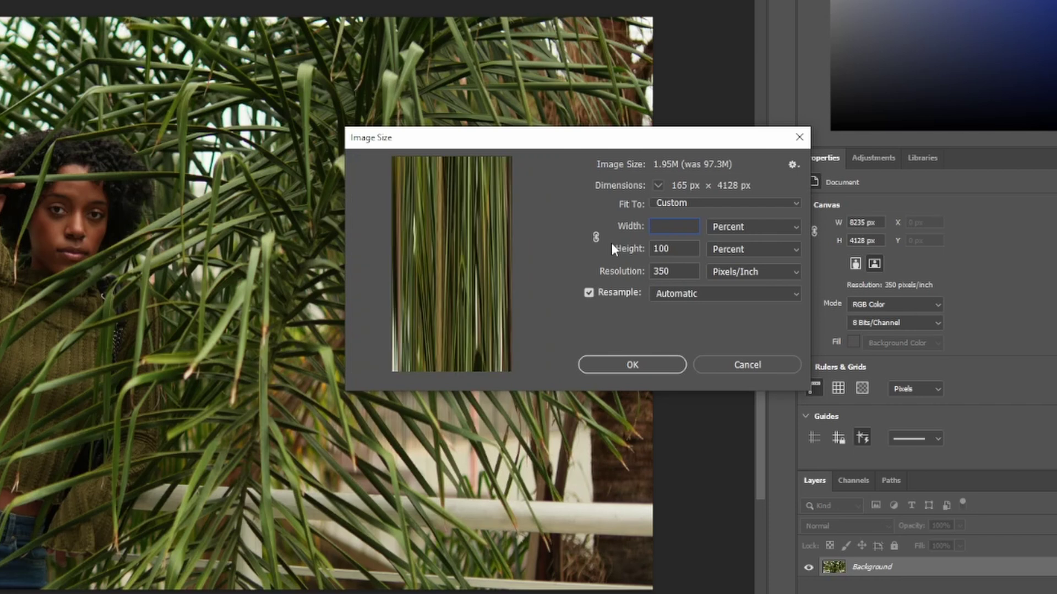
pyautogui.write('150')
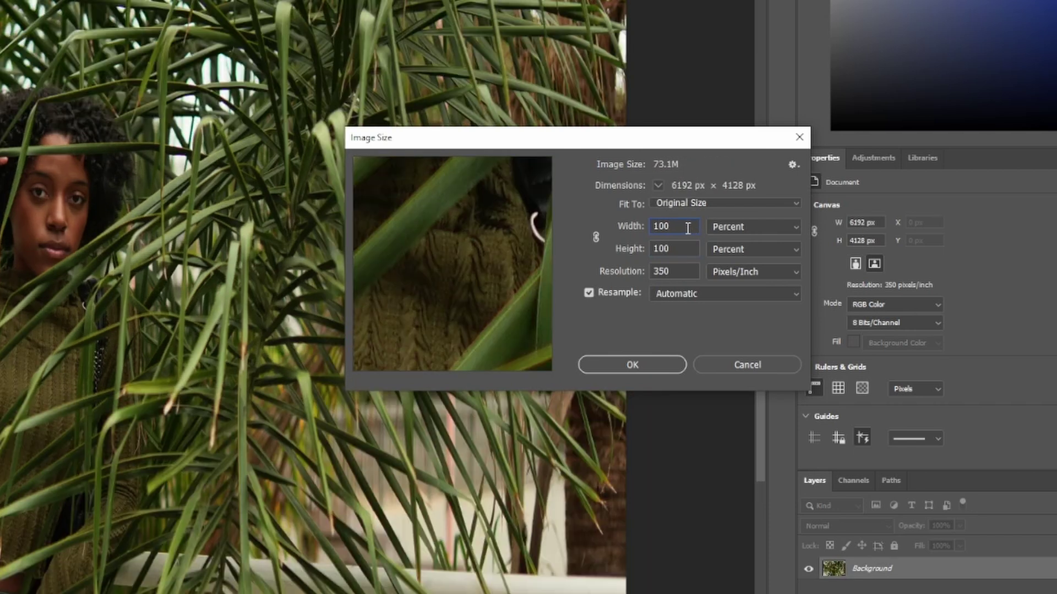
pyautogui.doubleClick(688, 227)
pyautogui.write('13')
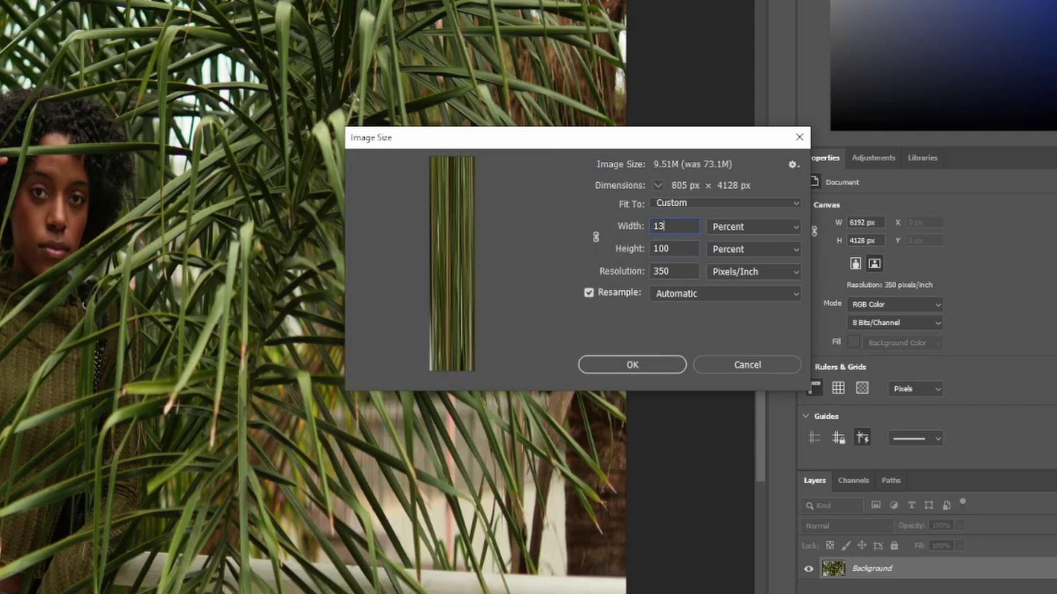
pyautogui.write('3')
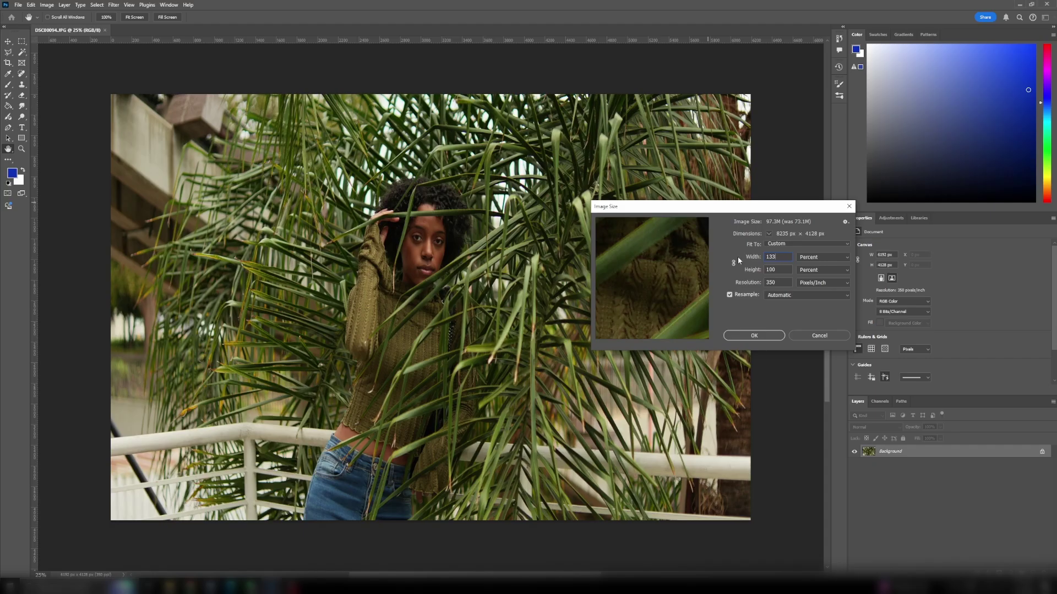
pyautogui.click(754, 336)
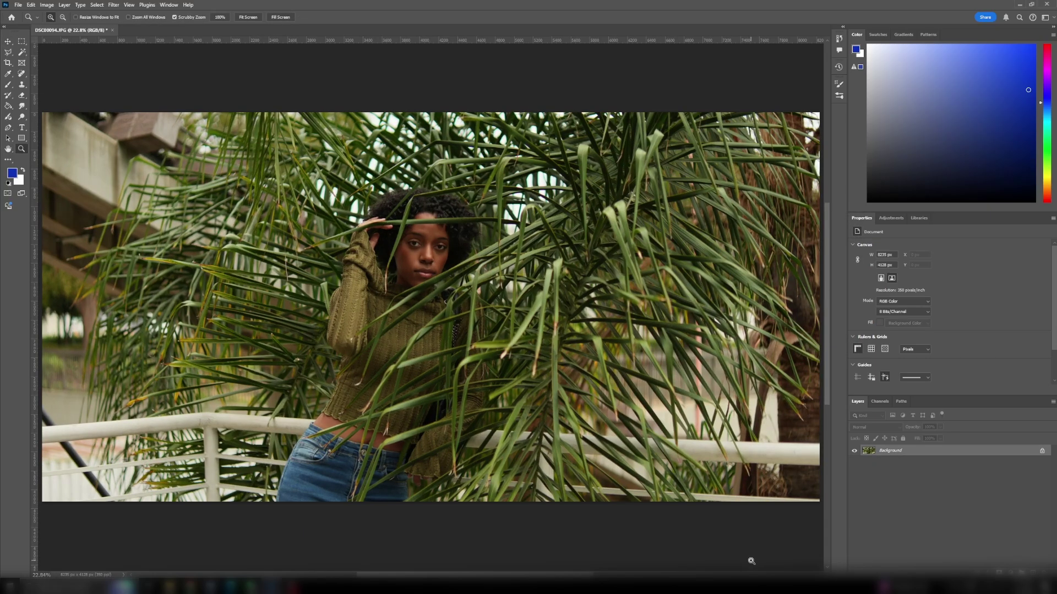
pyautogui.scroll(-2, 678, 430)
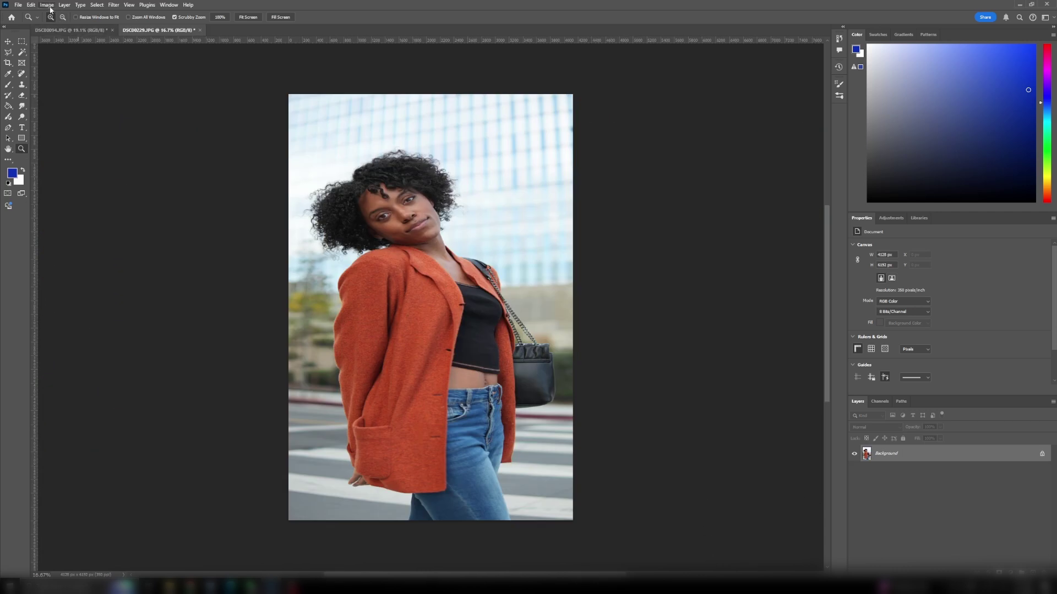
# In Image Size, set the orange-jacket portrait's Height to 133 Percent
pyautogui.click(46, 5)
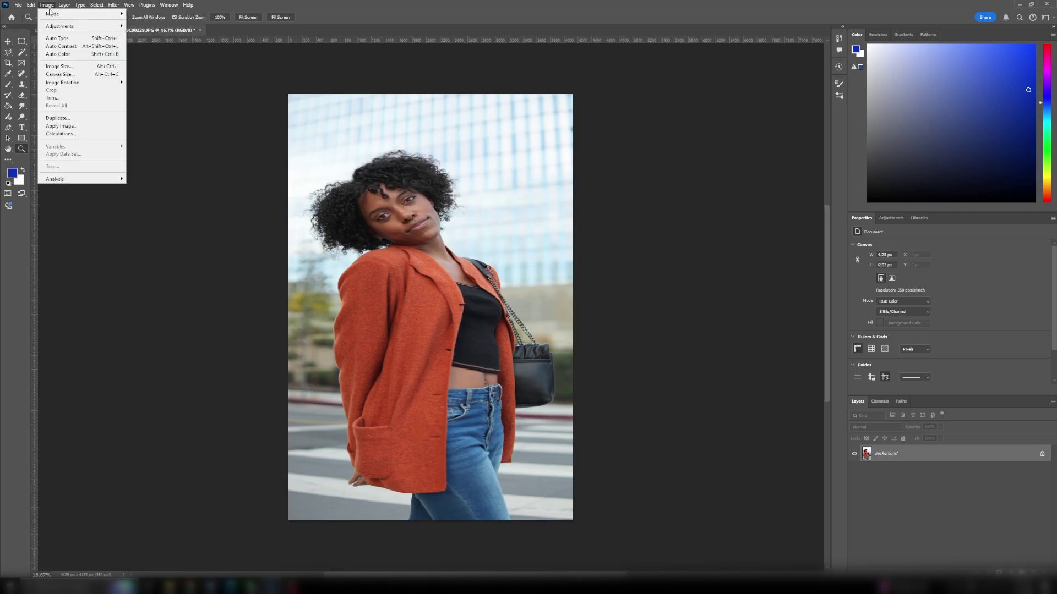
pyautogui.click(58, 66)
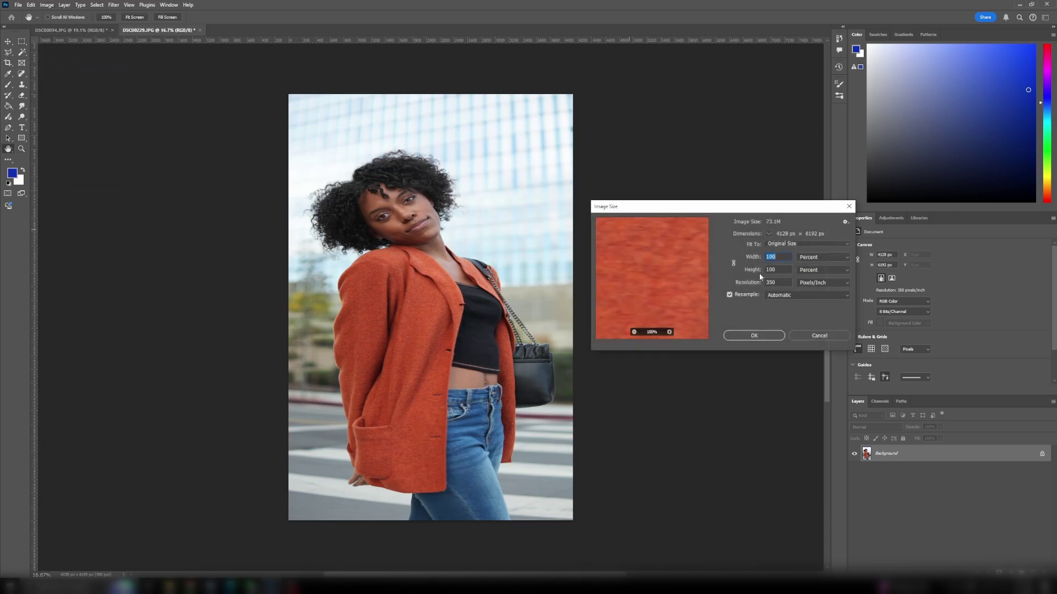
pyautogui.click(779, 270)
pyautogui.doubleClick(776, 269)
pyautogui.write('133')
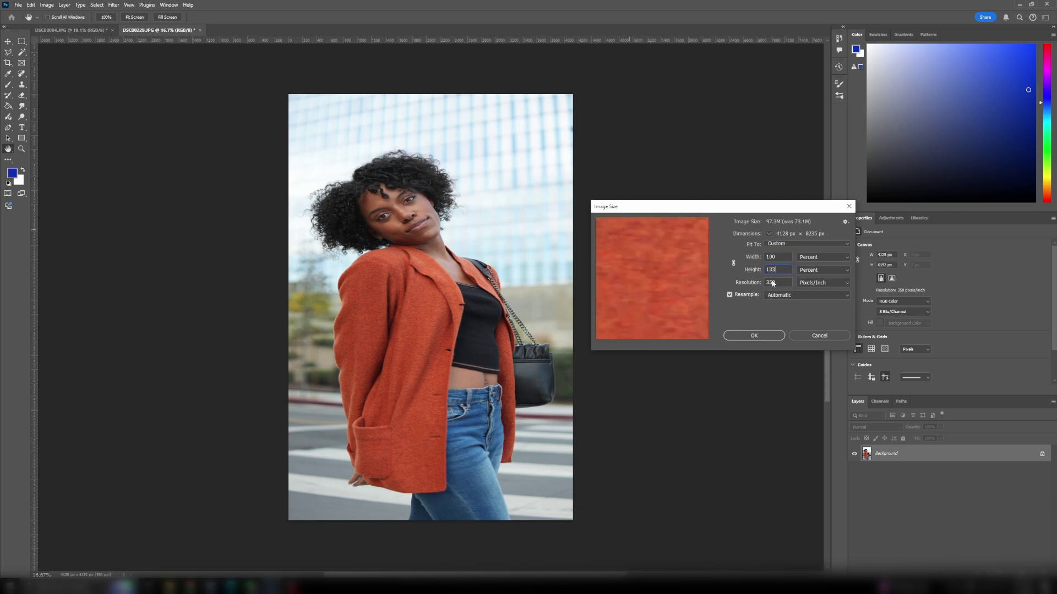
pyautogui.press('Return')
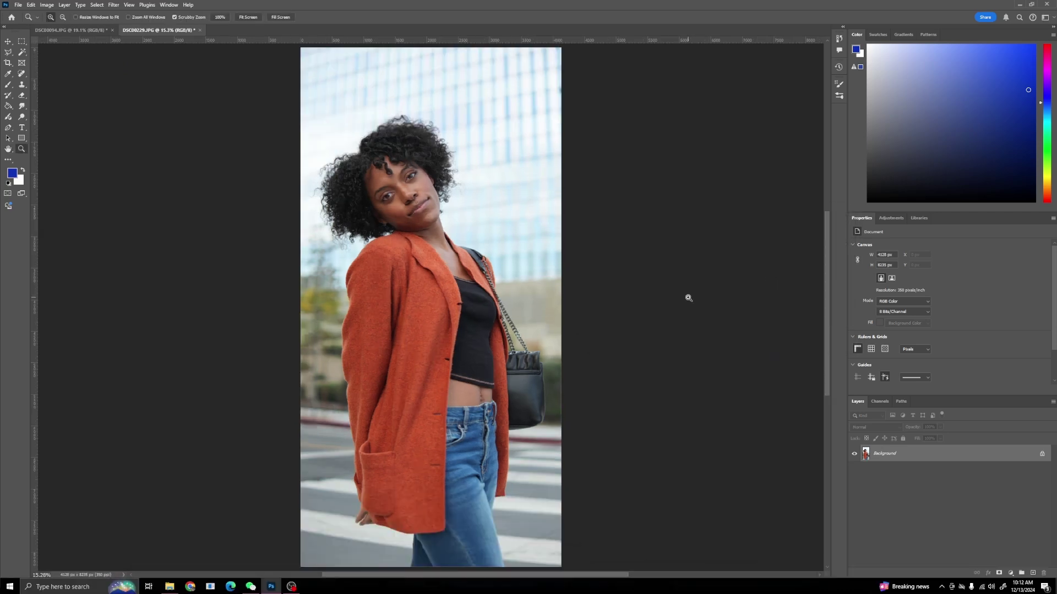